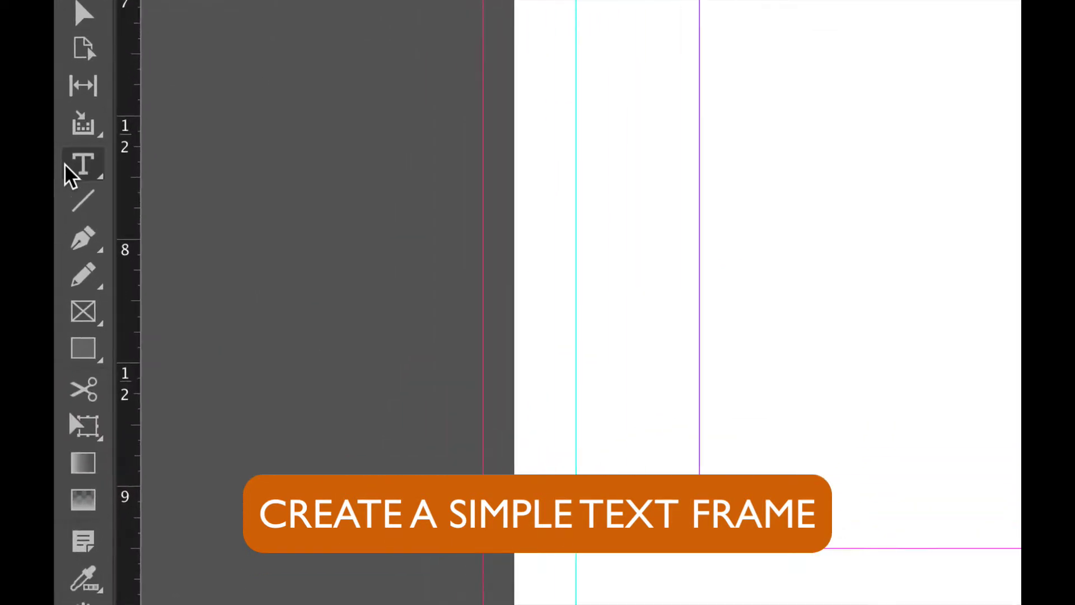
- Choose the plain Type Tool from the type tools flyout
{"action": "left_click", "coordinate": [66, 162]}
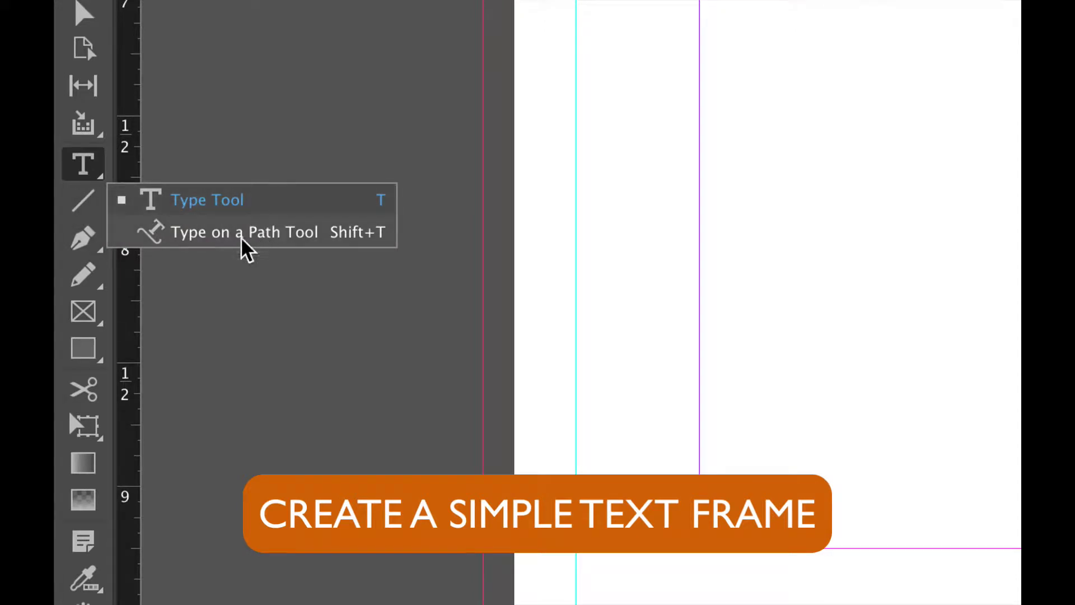
{"action": "left_click", "coordinate": [188, 207]}
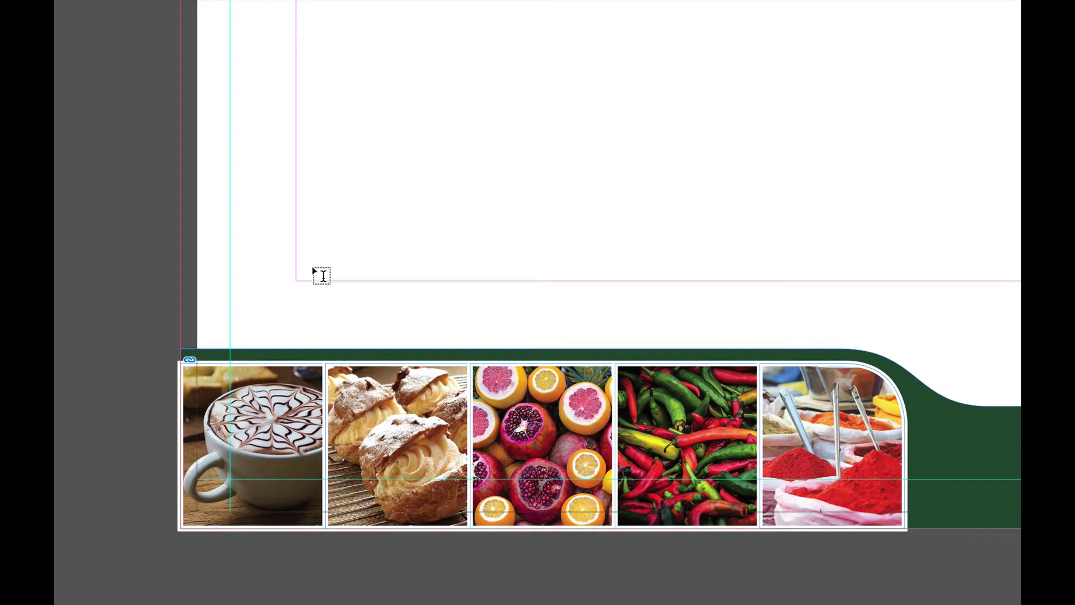
- Draw a text frame above the photo strip and type 'Grand Cuisine. Grand Culture. Grand Central.'
{"action": "mouse_move", "coordinate": [303, 196]}
{"action": "left_mouse_down"}
{"action": "mouse_move", "coordinate": [327, 221]}
{"action": "mouse_move", "coordinate": [526, 263]}
{"action": "mouse_move", "coordinate": [812, 272]}
{"action": "left_mouse_up"}
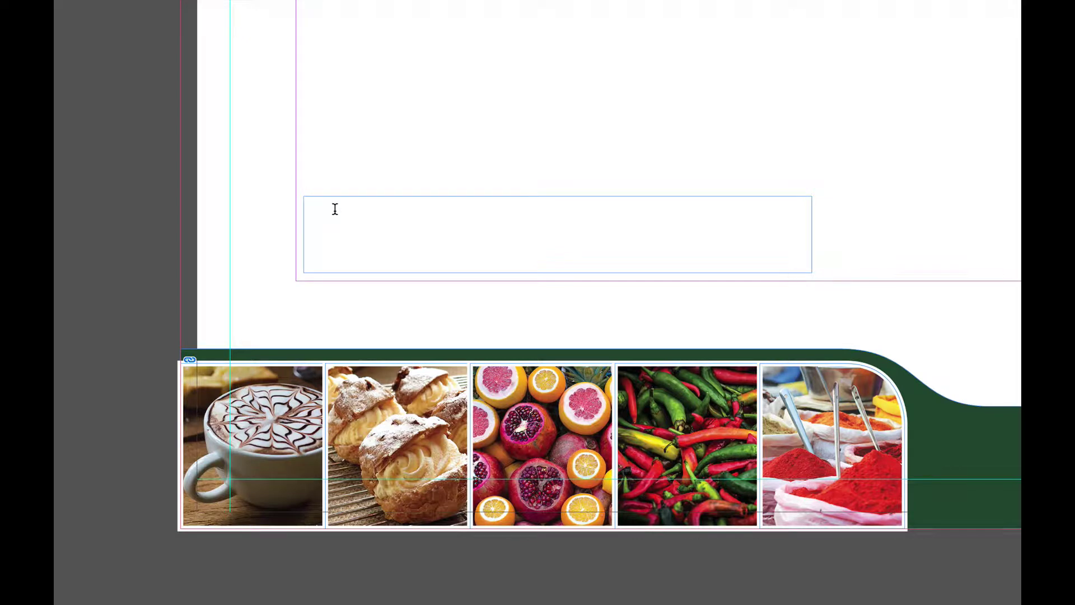
{"action": "type", "text": "Grand Cuisine. Grand Culture. Grand Central."}
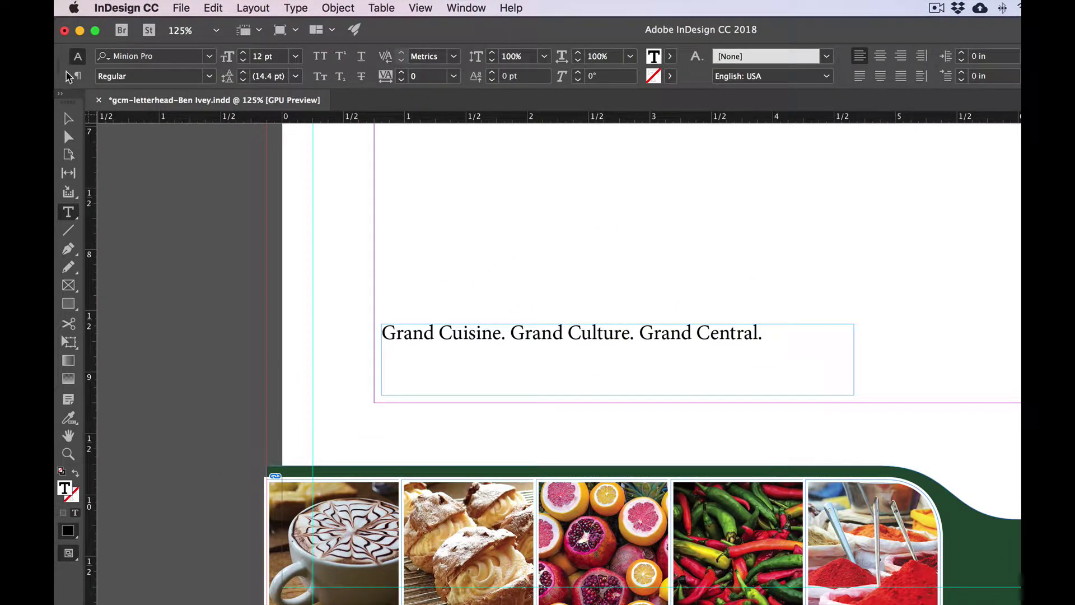
- Set the tagline frame to X 0.25 in, Y 9.5 in, W 4.5 in, H 0.25 in
{"action": "left_click", "coordinate": [68, 123]}
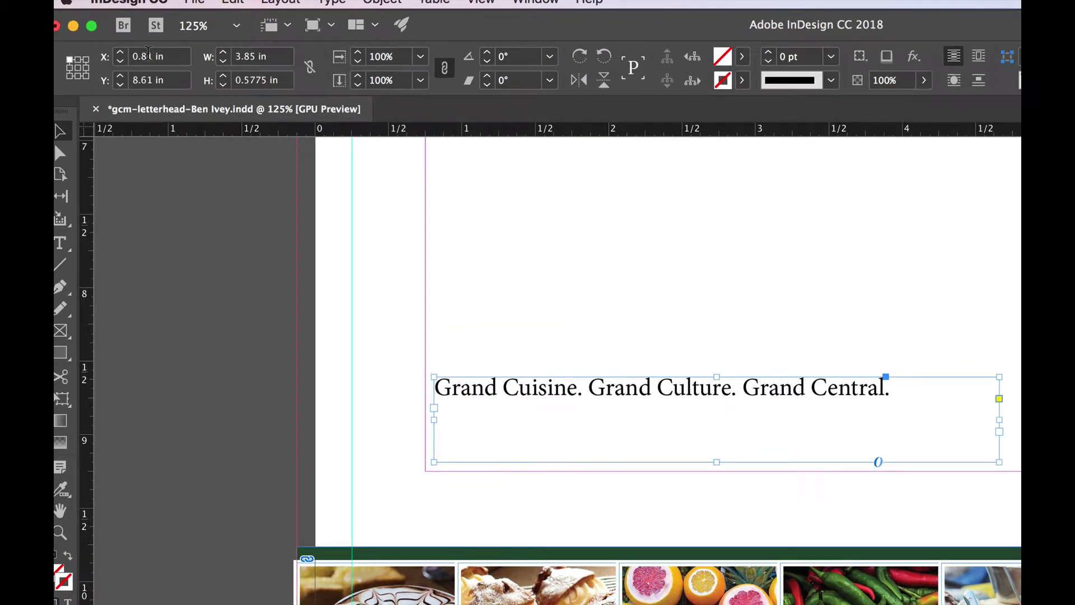
{"action": "double_click", "coordinate": [144, 58]}
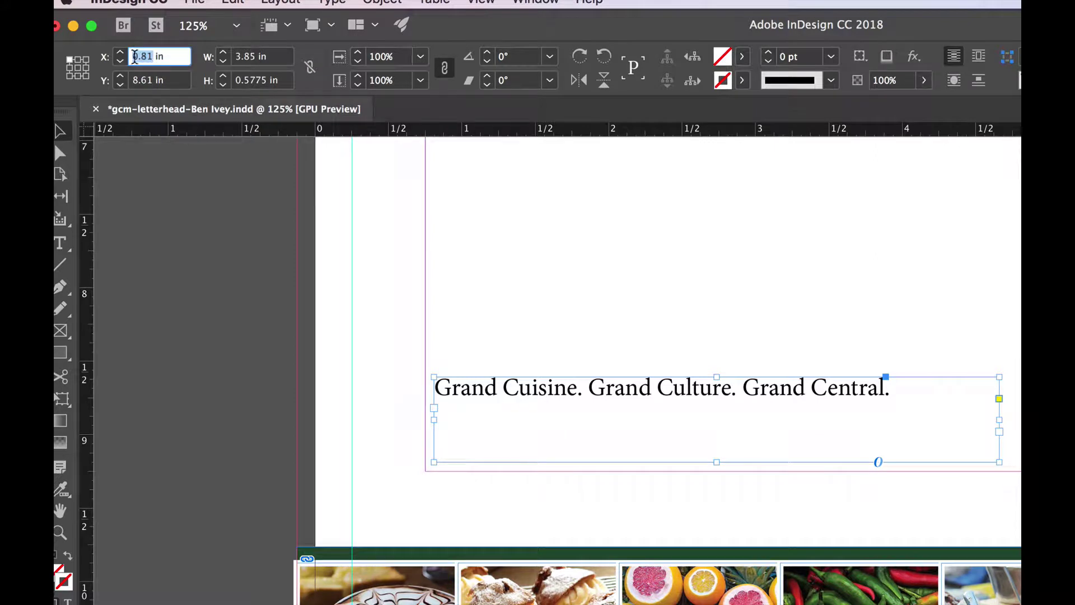
{"action": "type", "text": ".25"}
{"action": "key", "text": "Tab"}
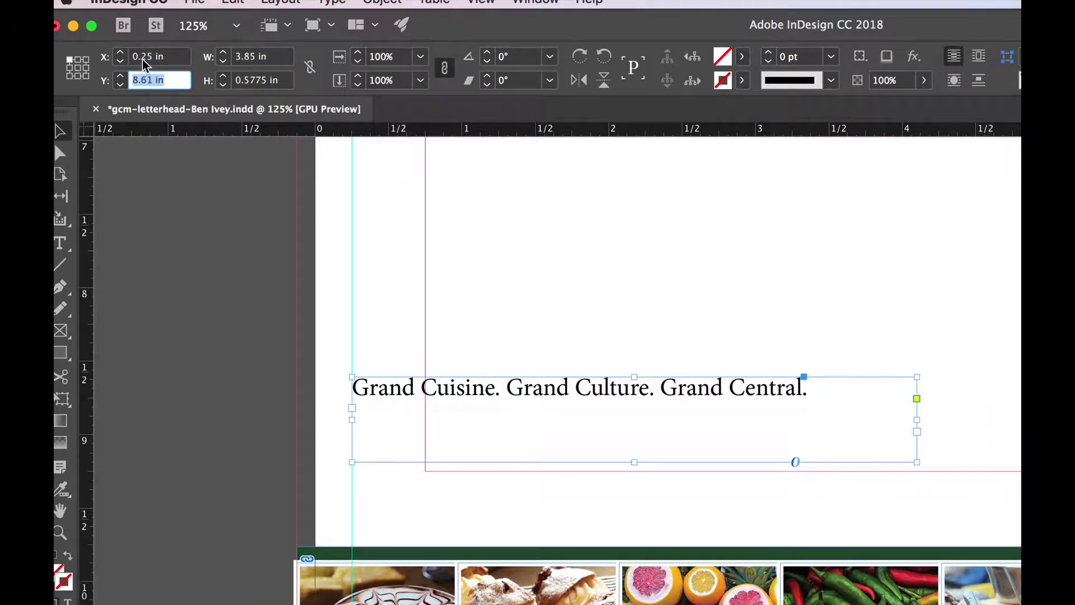
{"action": "type", "text": "9.5"}
{"action": "key", "text": "Tab"}
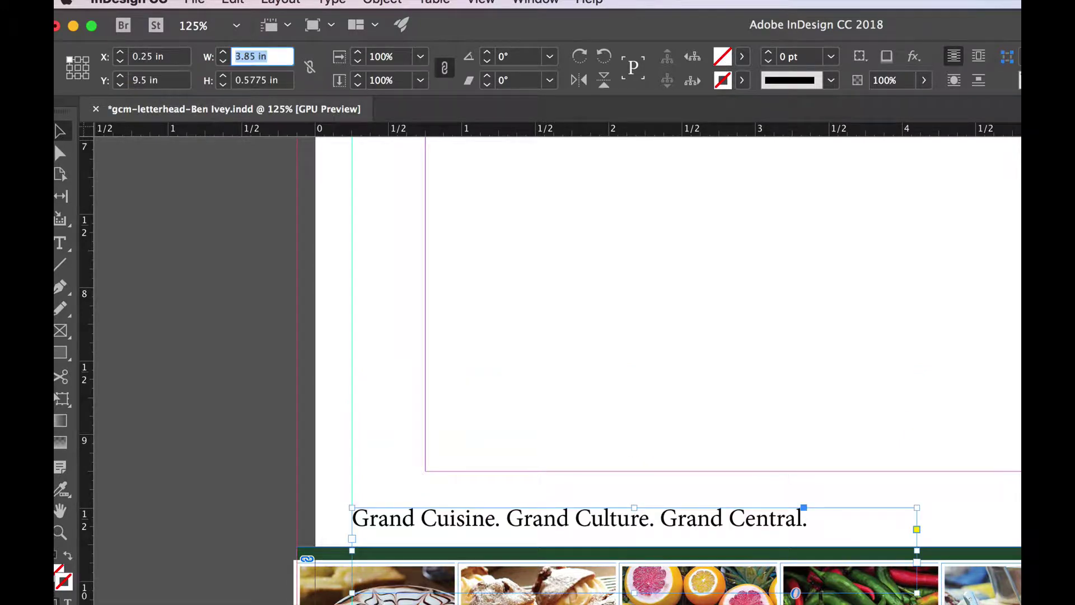
{"action": "type", "text": "4.5"}
{"action": "key", "text": "Tab"}
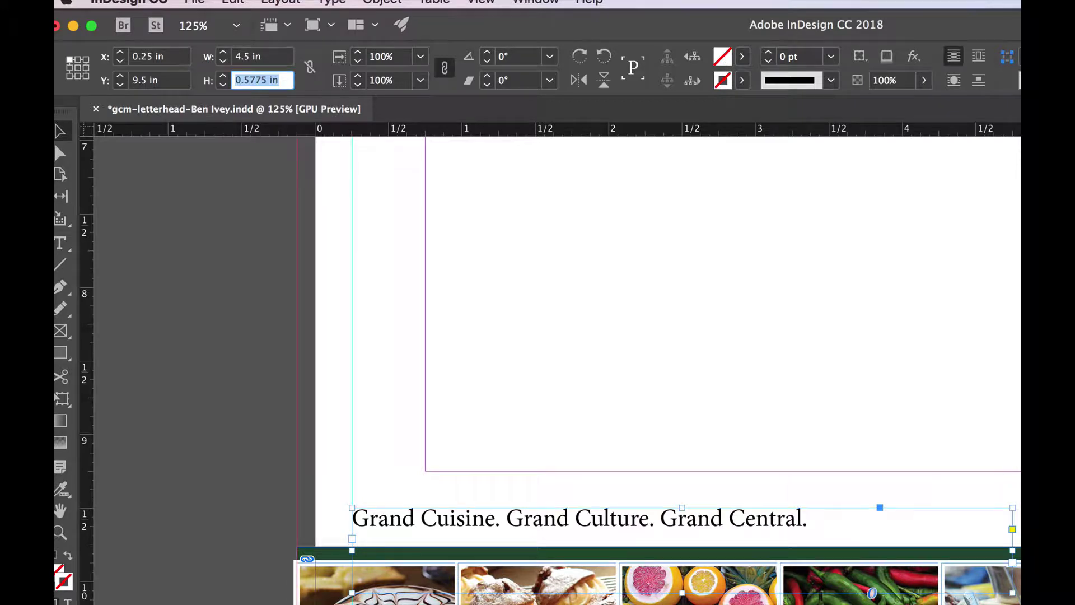
{"action": "type", "text": ".25"}
{"action": "key", "text": "Tab"}
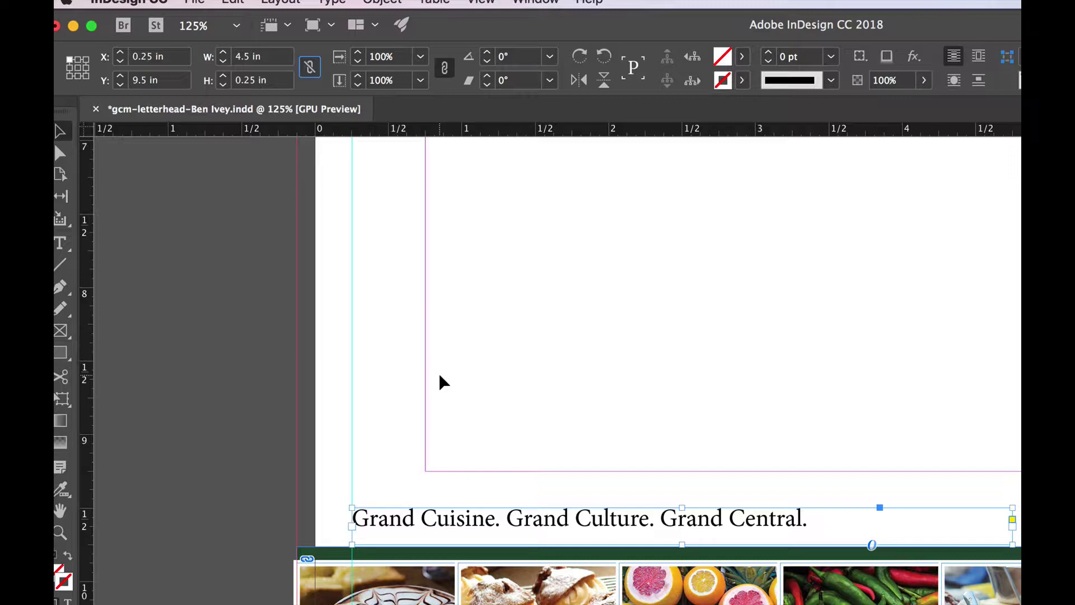
- Select all the tagline text and fill it with the C=85 M=50 Y=85 K=40 swatch
{"action": "left_click", "coordinate": [59, 243]}
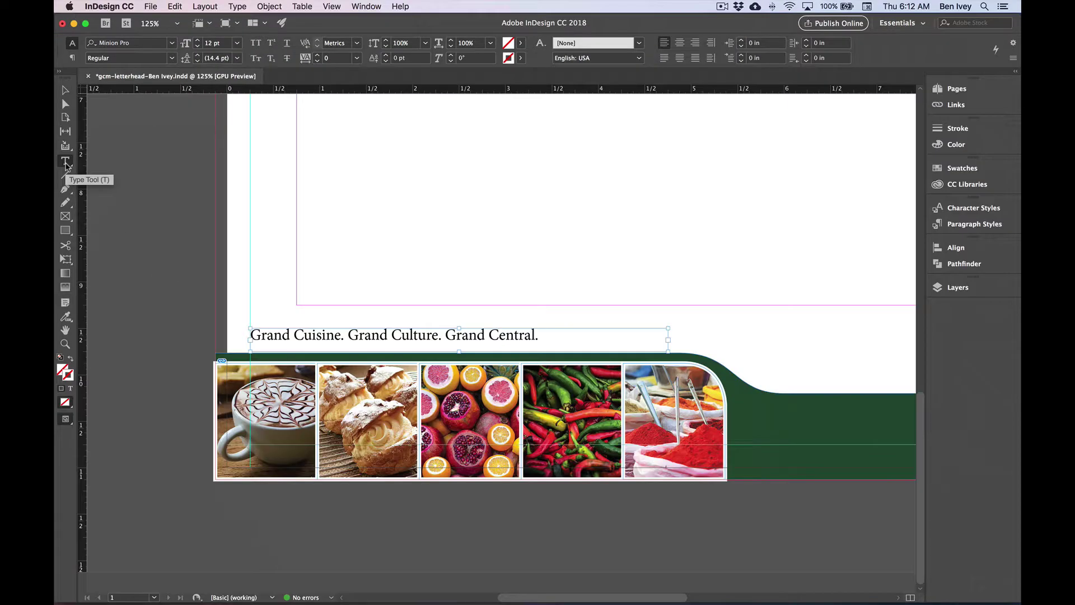
{"action": "left_click", "coordinate": [269, 335]}
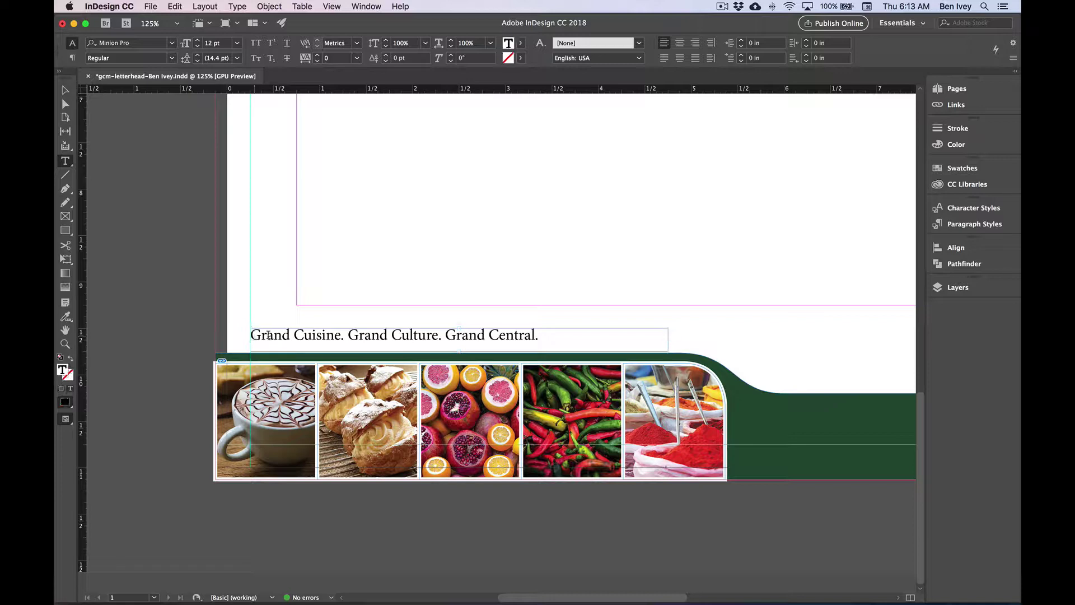
{"action": "left_click", "coordinate": [175, 6]}
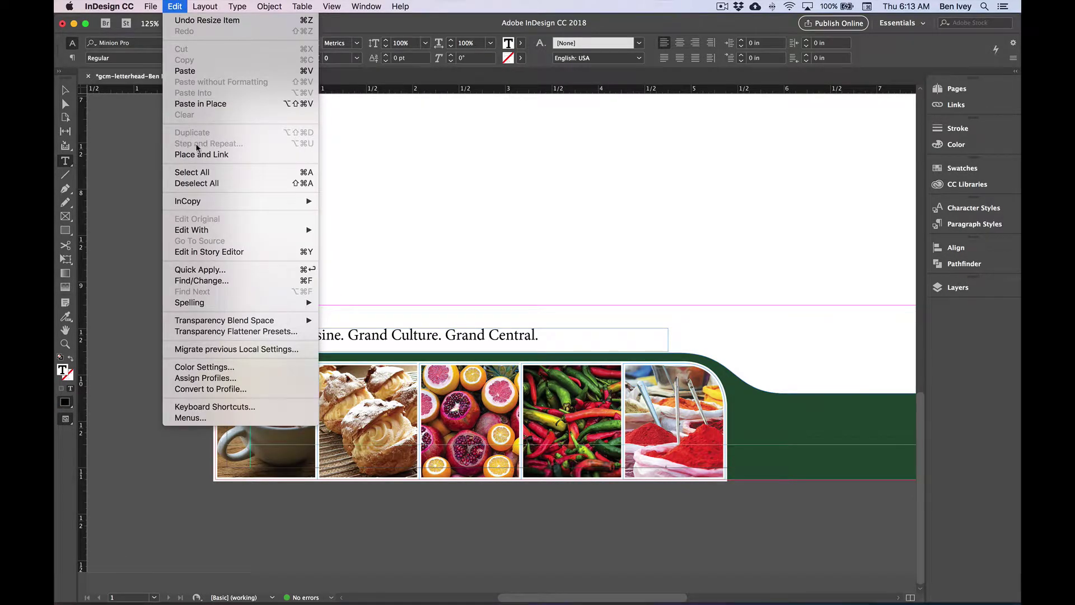
{"action": "left_click", "coordinate": [201, 172]}
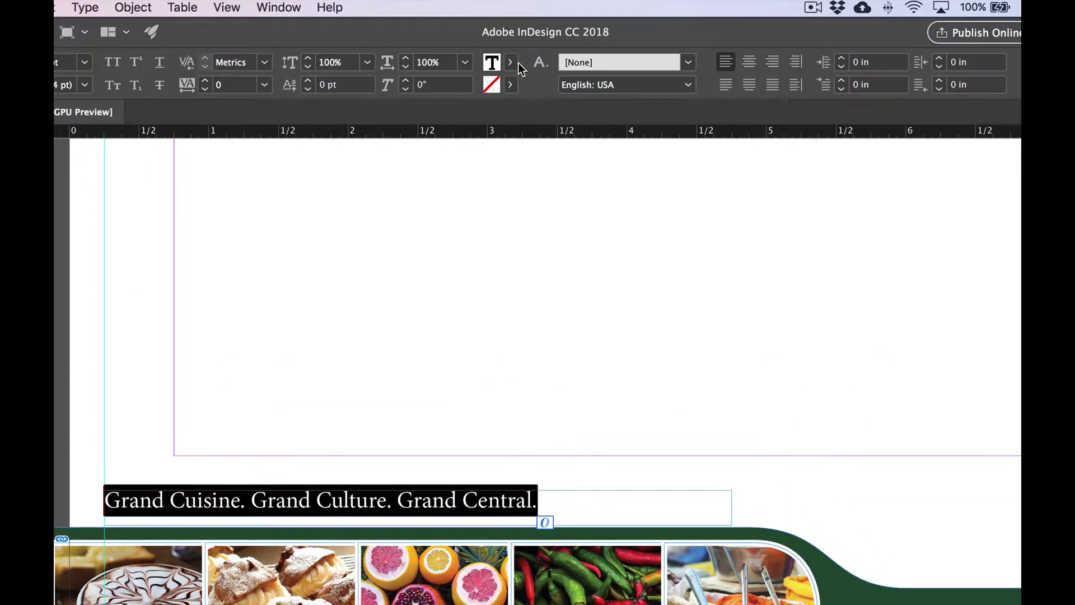
{"action": "left_click", "coordinate": [510, 62]}
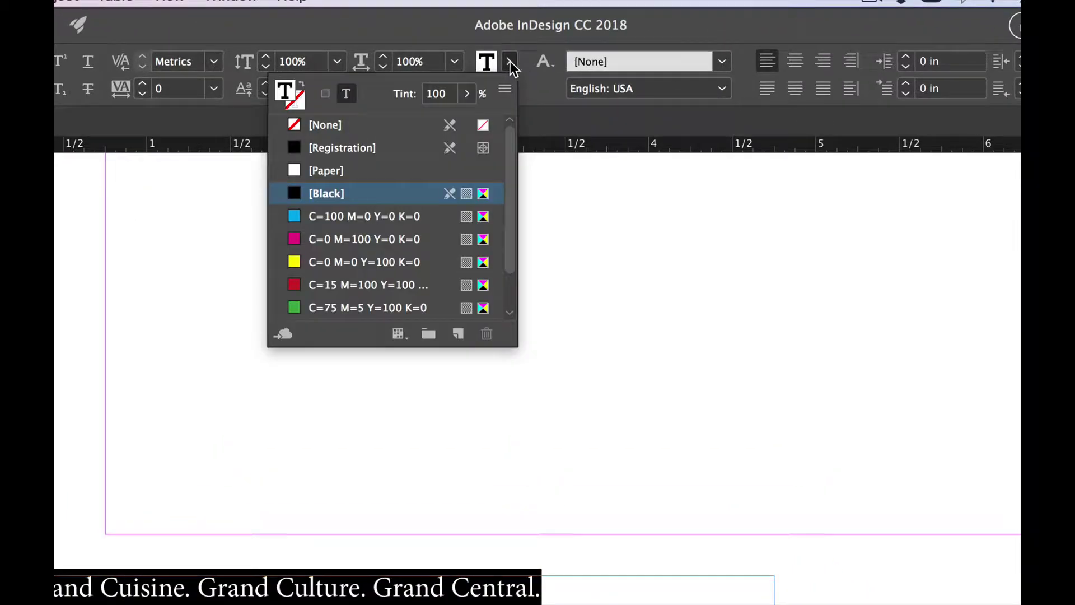
{"action": "scroll", "coordinate": [507, 231], "scroll_direction": "down", "scroll_amount": 2}
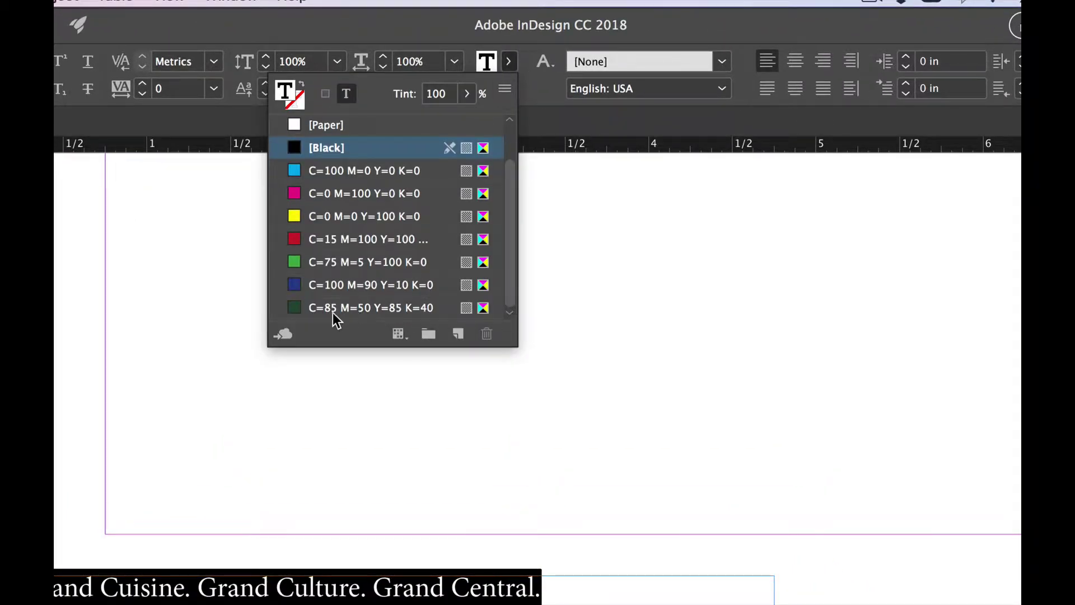
{"action": "left_click", "coordinate": [345, 307]}
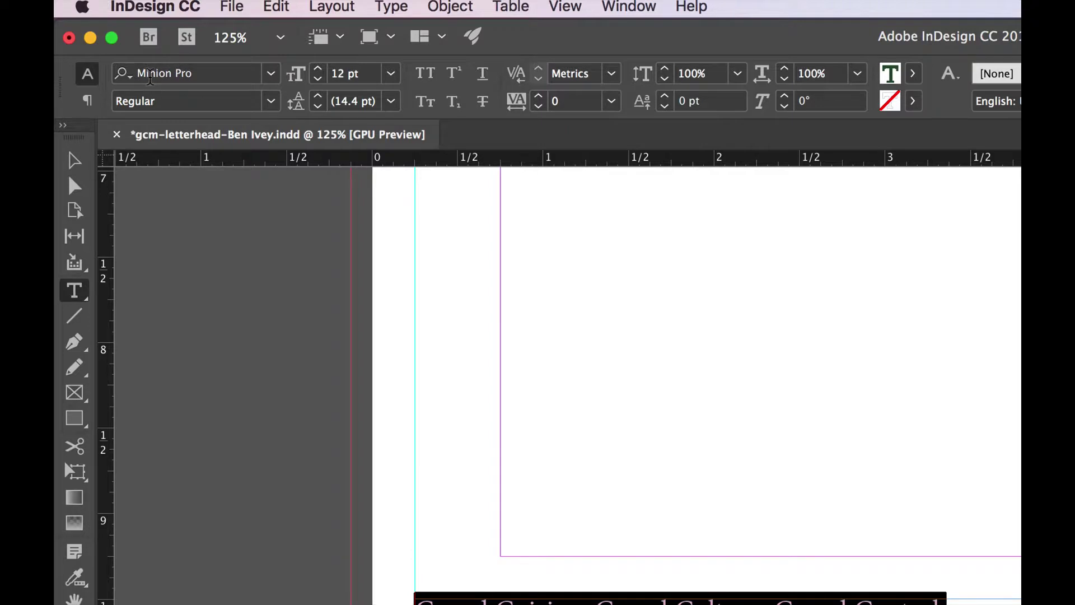
- Replace Minion Pro with ATC Coral Normal as the tagline font
{"action": "double_click", "coordinate": [170, 75]}
{"action": "triple_click", "coordinate": [182, 73]}
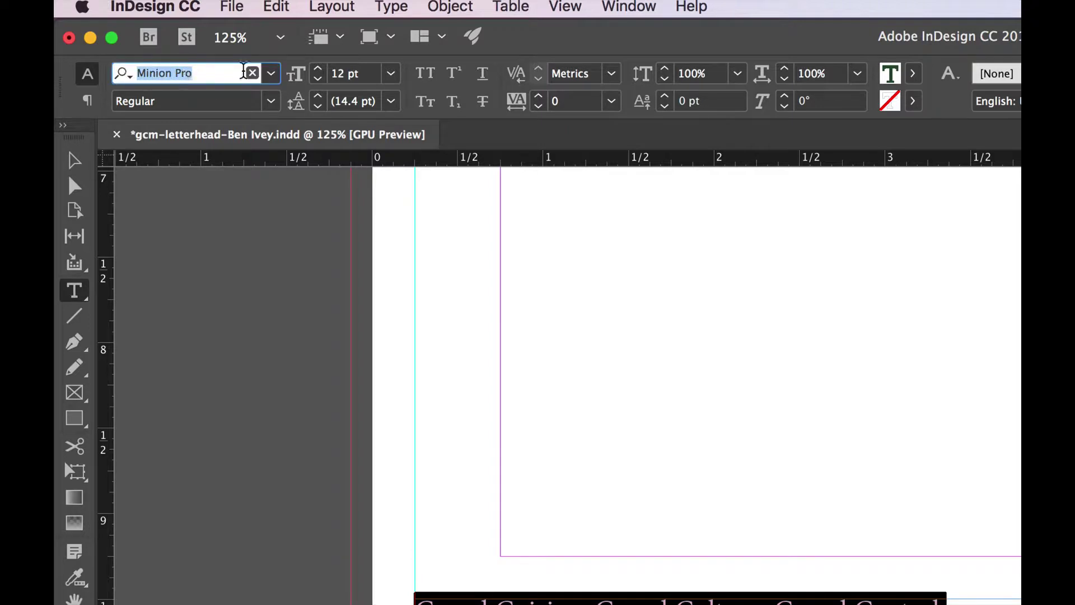
{"action": "type", "text": "atc"}
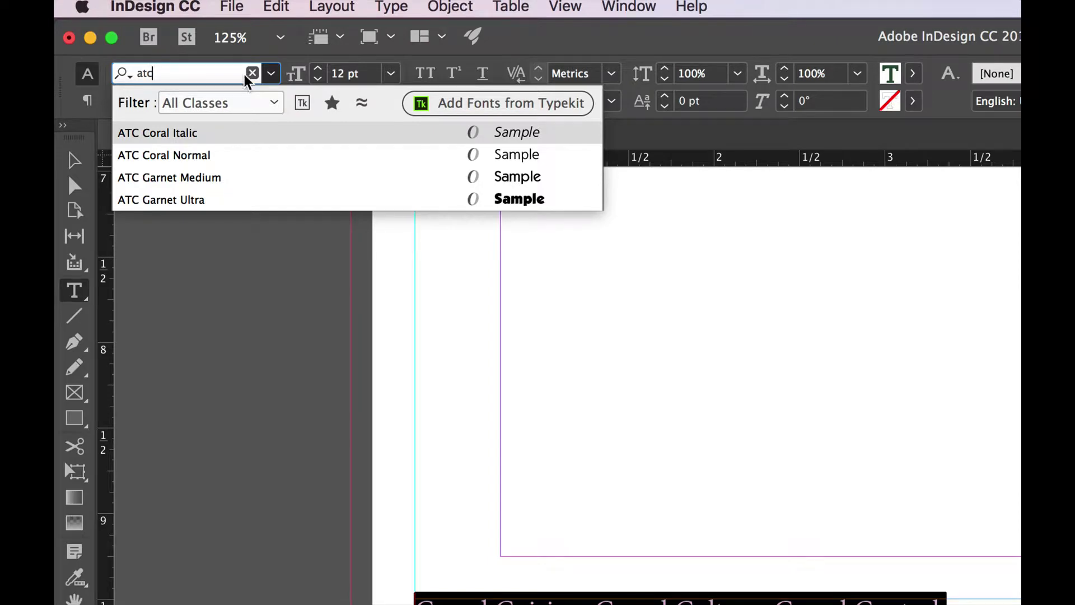
{"action": "left_click", "coordinate": [203, 157]}
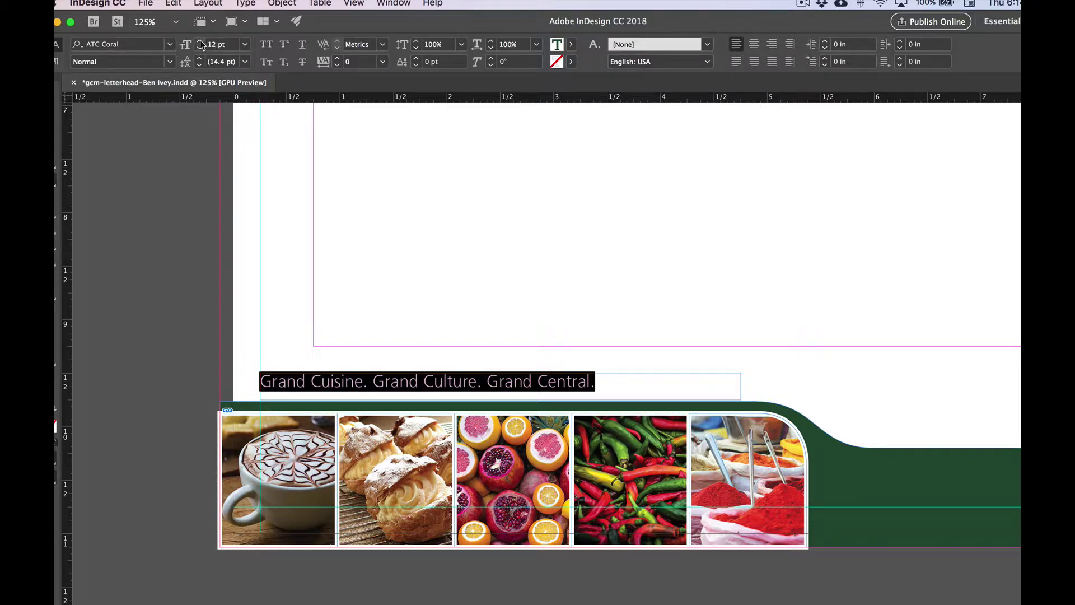
- Step the tagline size up to 18 pt, then back to 17 pt so it fits one line
{"action": "left_click", "coordinate": [201, 42]}
{"action": "left_click", "coordinate": [200, 42]}
{"action": "left_click", "coordinate": [201, 42]}
{"action": "left_click", "coordinate": [201, 42]}
{"action": "left_click", "coordinate": [200, 42]}
{"action": "left_click", "coordinate": [201, 42]}
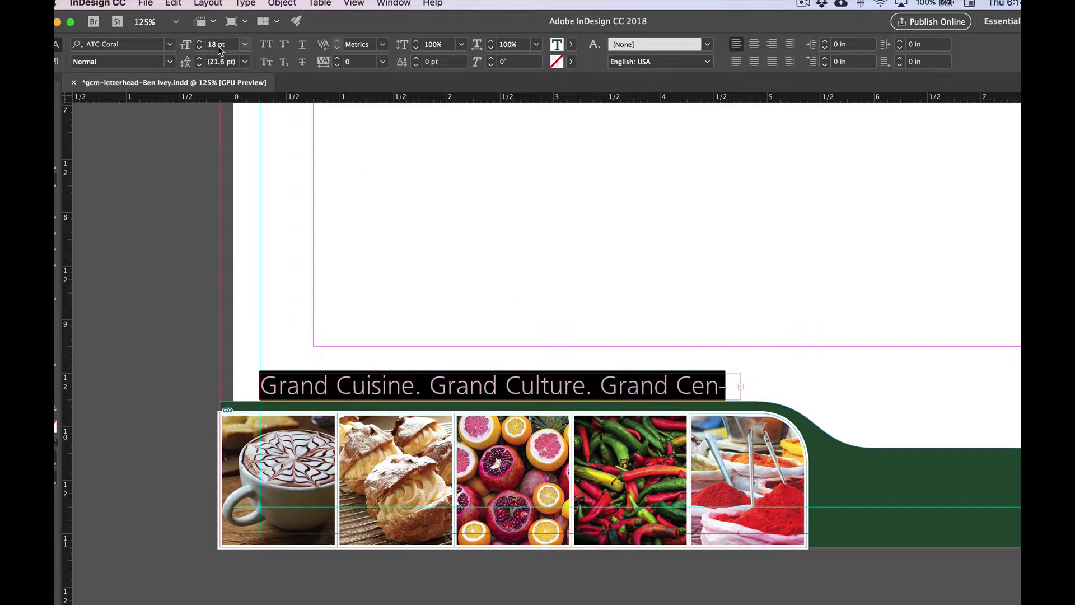
{"action": "left_click", "coordinate": [200, 48]}
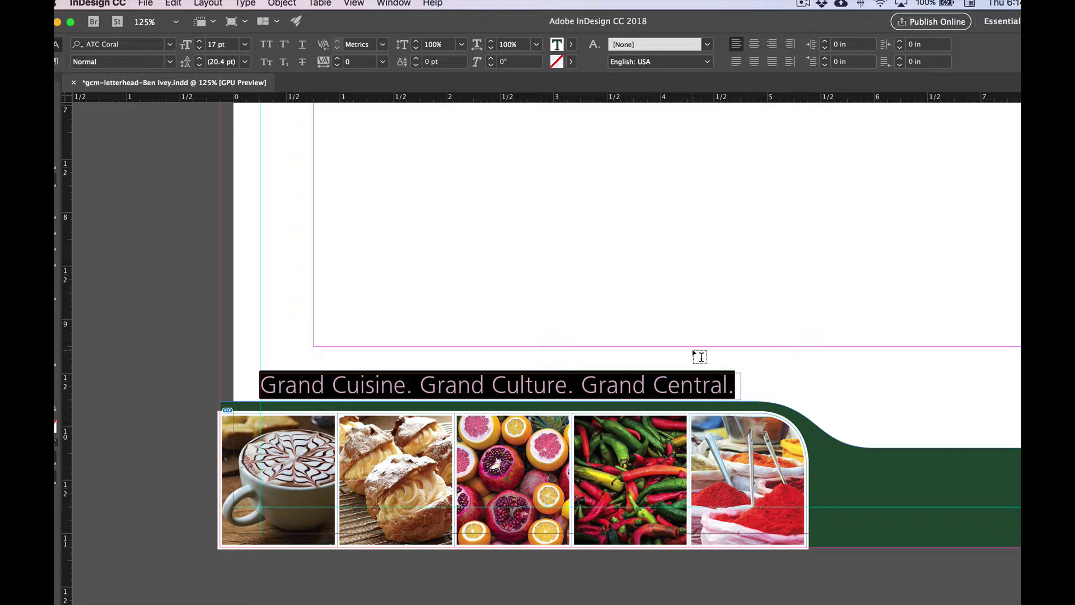
{"action": "left_click", "coordinate": [734, 386]}
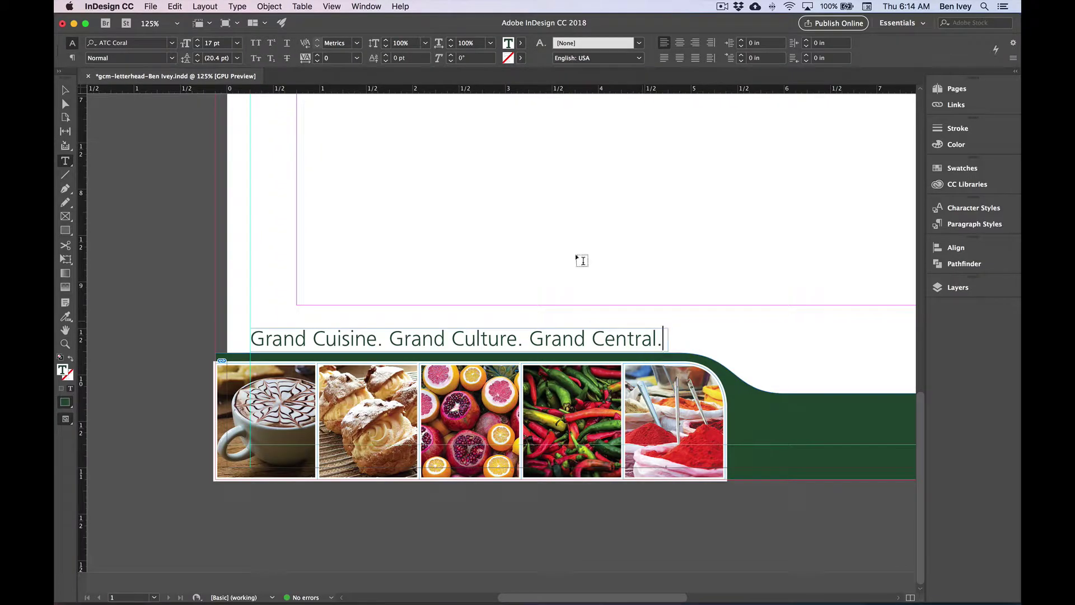
- Save the letterhead, then choose contact.rtf to place with Replace Selected Item unchecked
{"action": "left_click", "coordinate": [150, 7]}
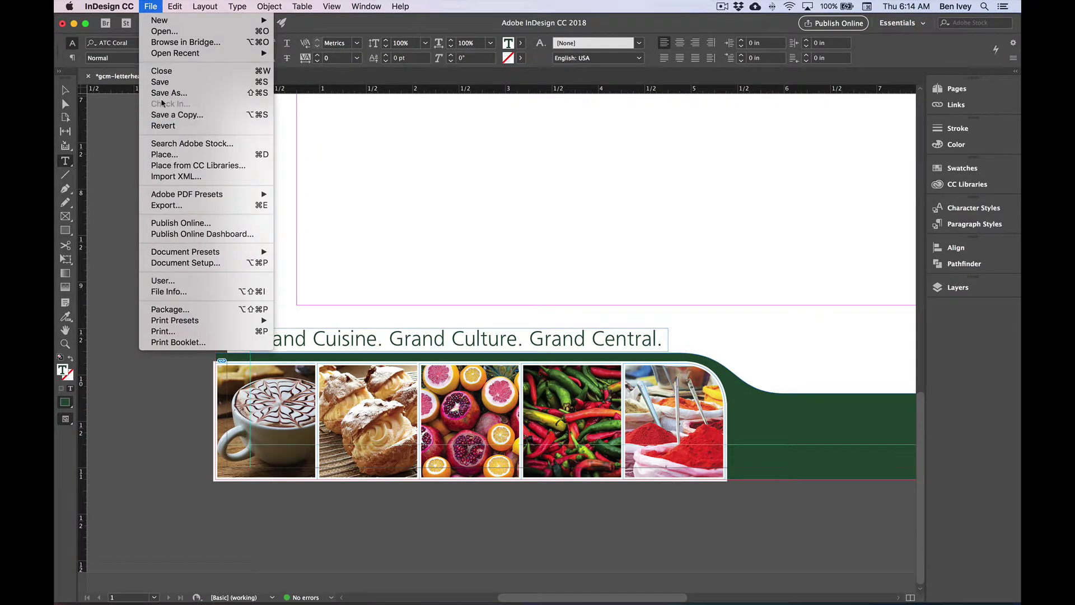
{"action": "left_click", "coordinate": [164, 83]}
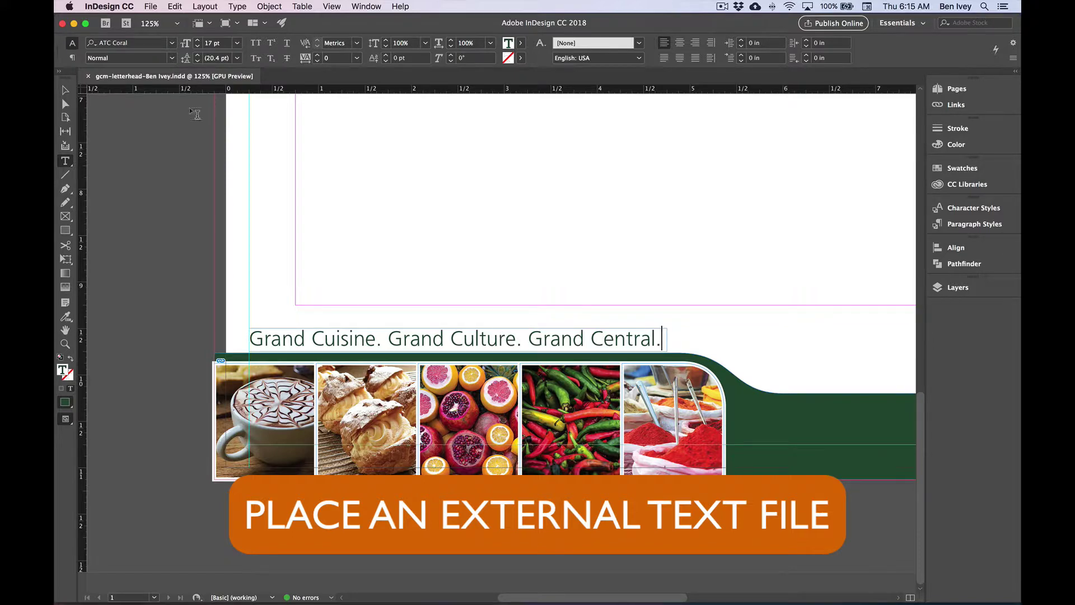
{"action": "left_click", "coordinate": [152, 6]}
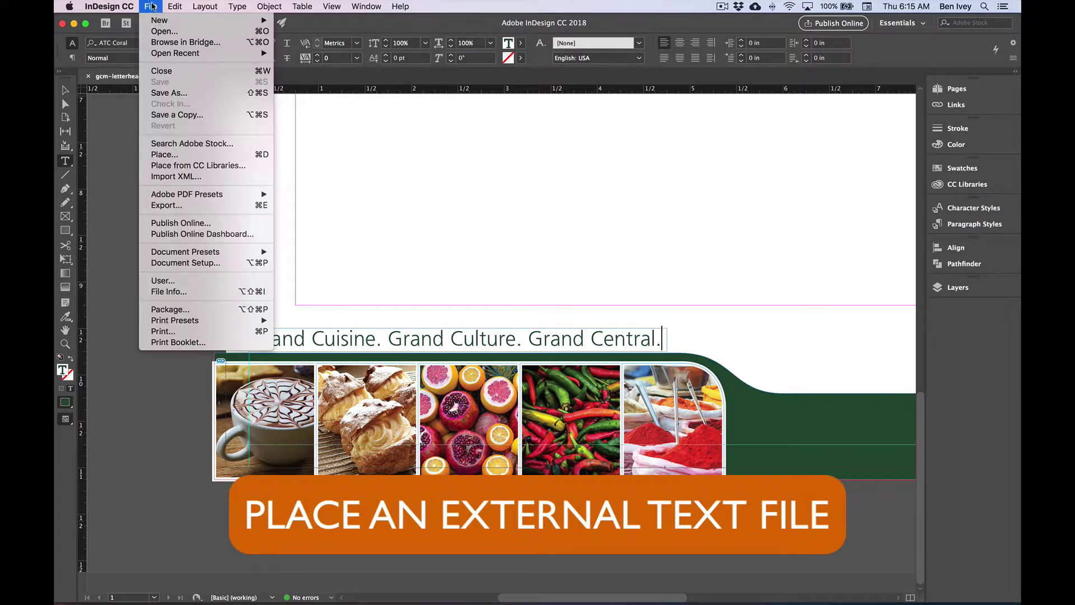
{"action": "left_click", "coordinate": [218, 155]}
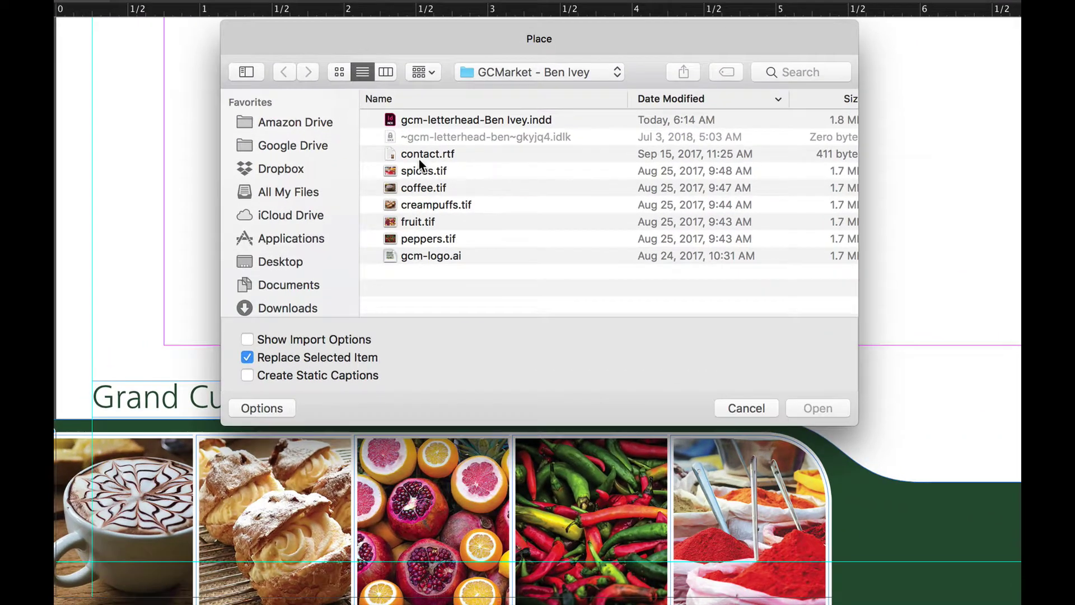
{"action": "left_click", "coordinate": [464, 181]}
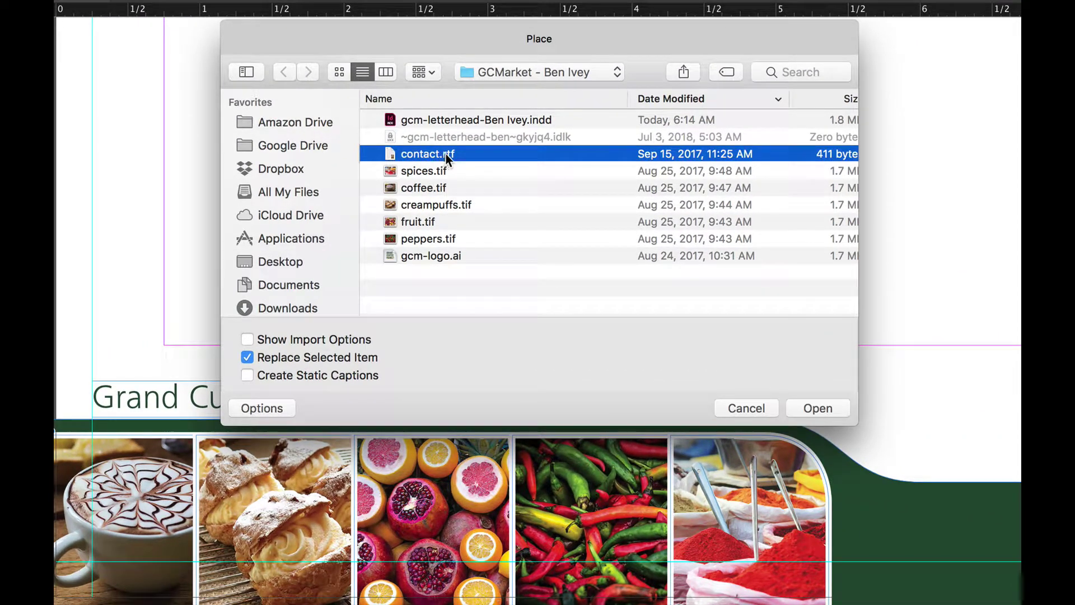
{"action": "left_click", "coordinate": [248, 358]}
- Place contact.rtf as a new text frame on the page above the tagline
{"action": "left_click", "coordinate": [825, 406]}
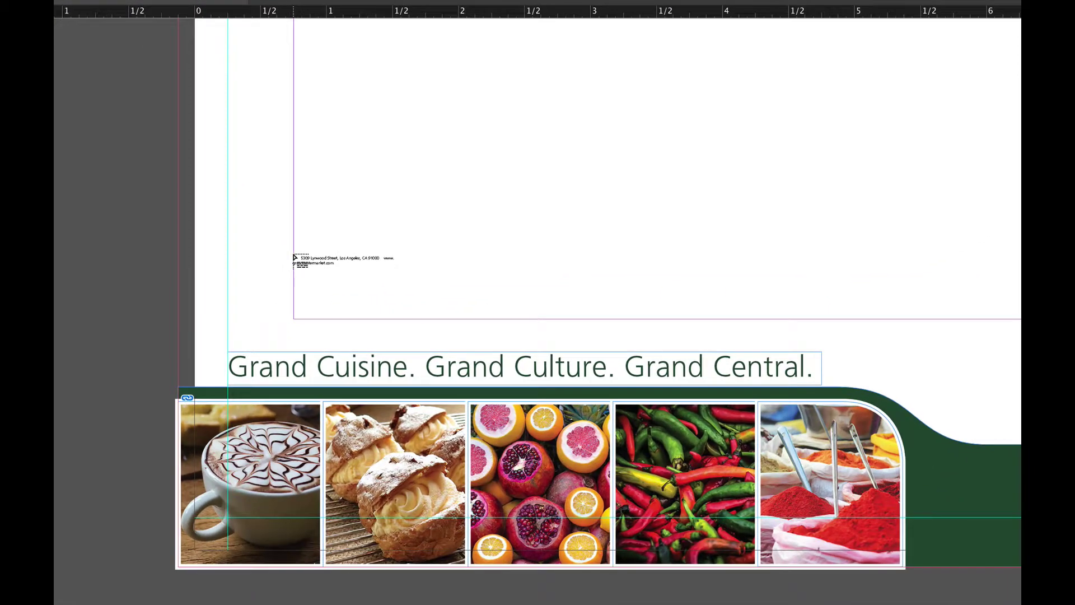
{"action": "left_click", "coordinate": [296, 257]}
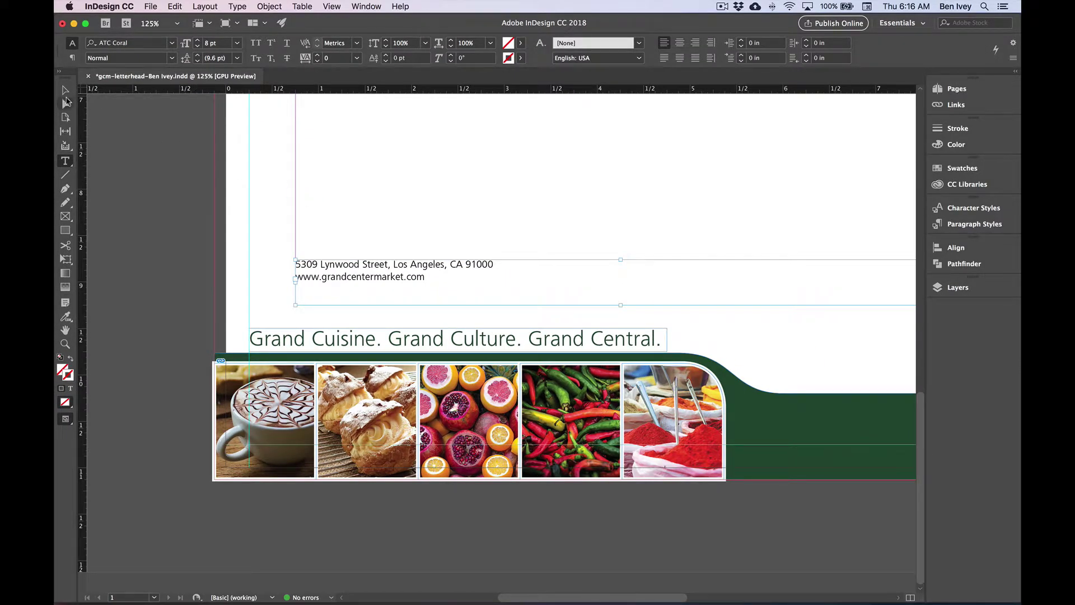
- Shrink the address frame to fit its text and move it onto the green band
{"action": "left_click", "coordinate": [65, 91]}
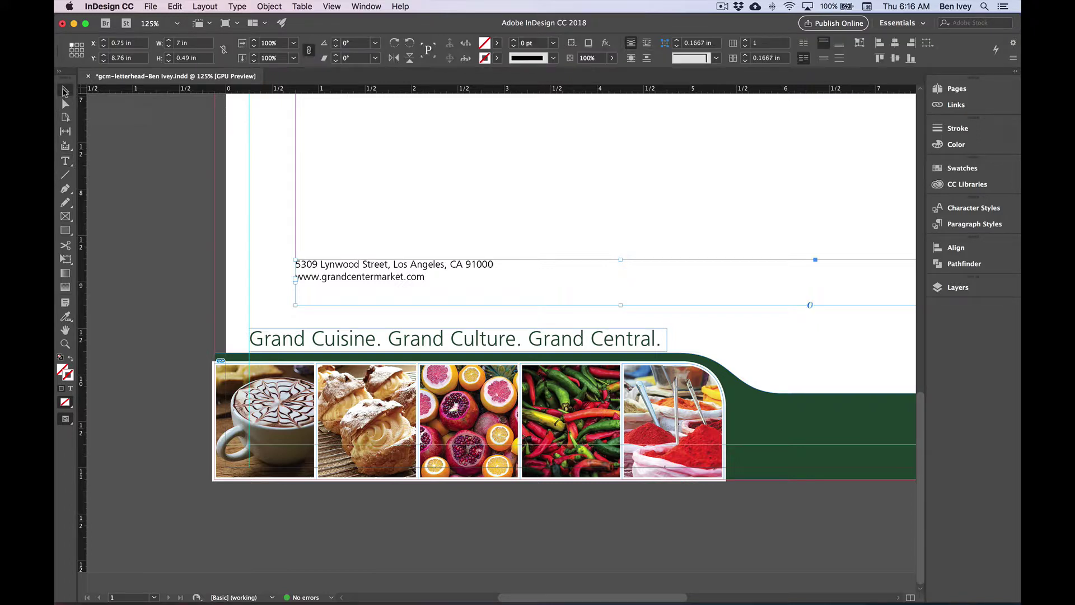
{"action": "scroll", "coordinate": [321, 186], "scroll_direction": "right", "scroll_amount": 1}
{"action": "scroll", "coordinate": [320, 183], "scroll_direction": "right", "scroll_amount": 5}
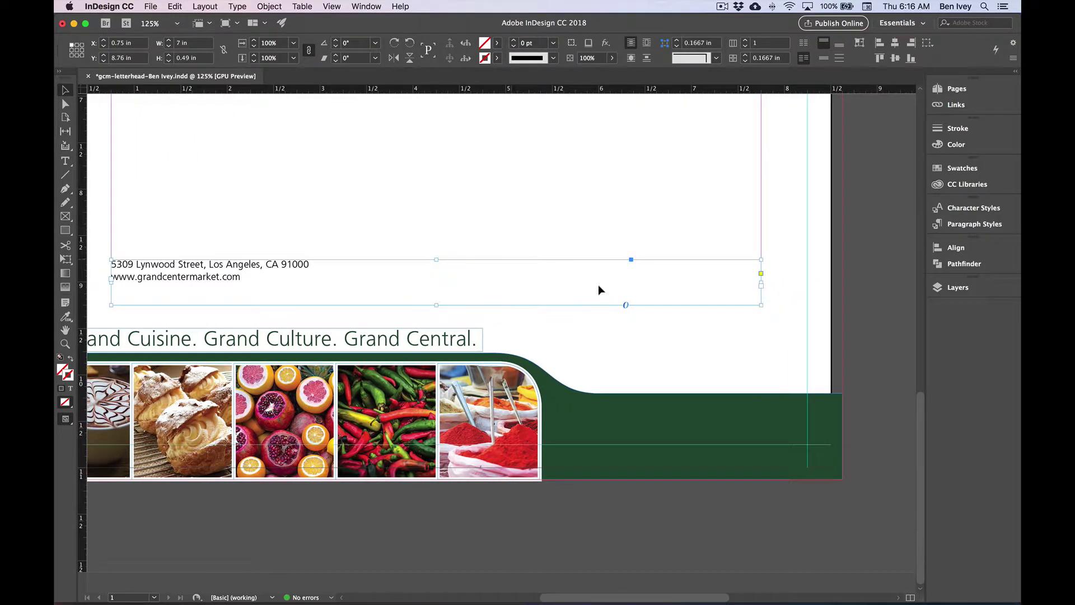
{"action": "left_click_drag", "start_coordinate": [761, 303], "coordinate": [313, 286]}
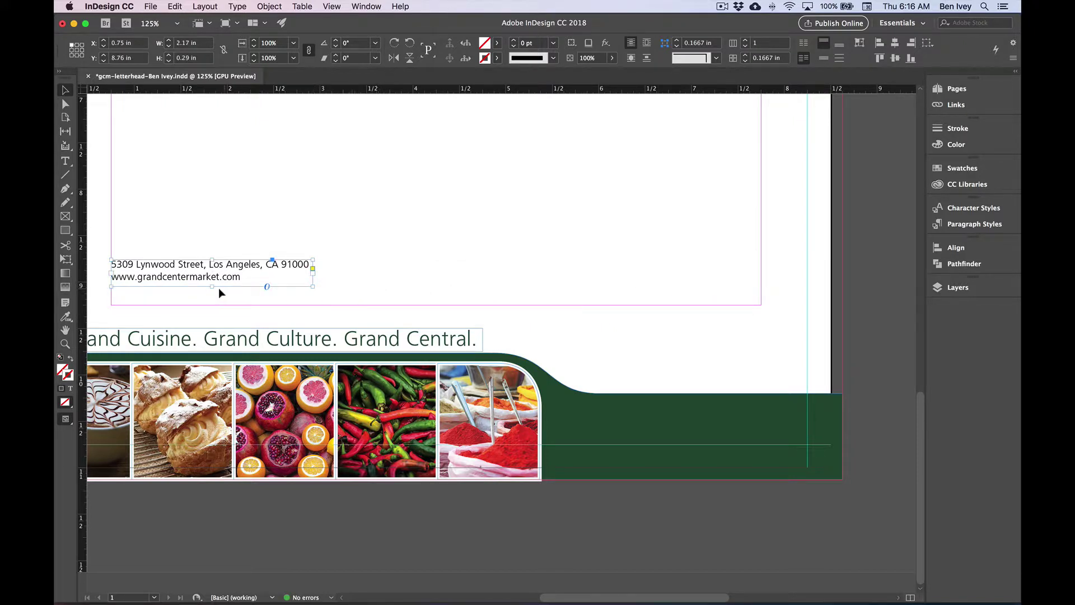
{"action": "left_click_drag", "start_coordinate": [164, 276], "coordinate": [656, 430]}
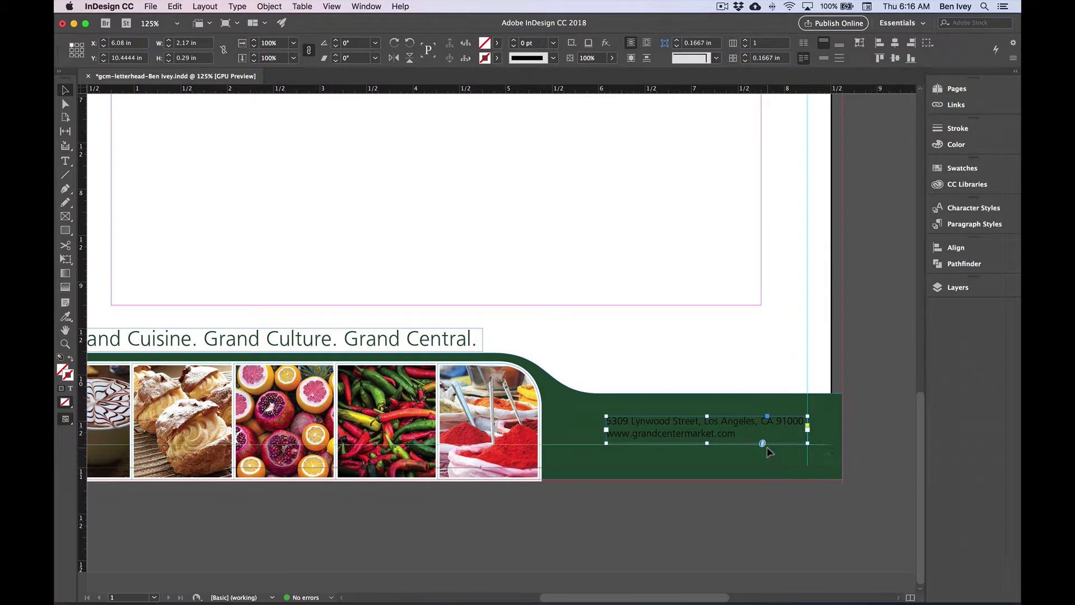
- Scale the address frame and its text up to 2.6149 in wide
{"action": "key", "text": "super+equal"}
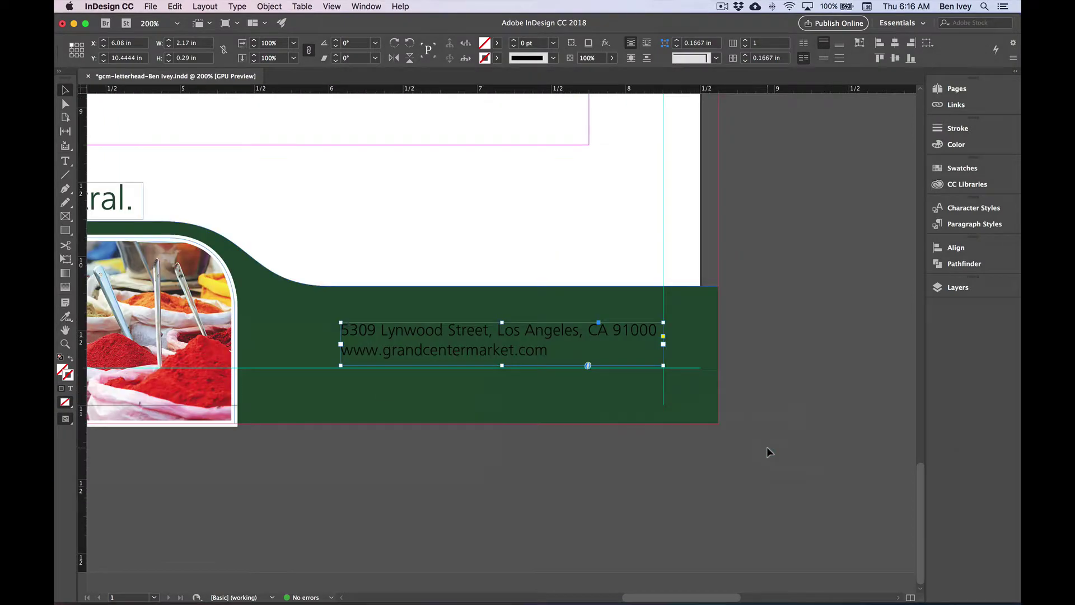
{"action": "left_click_drag", "start_coordinate": [547, 347], "coordinate": [548, 348]}
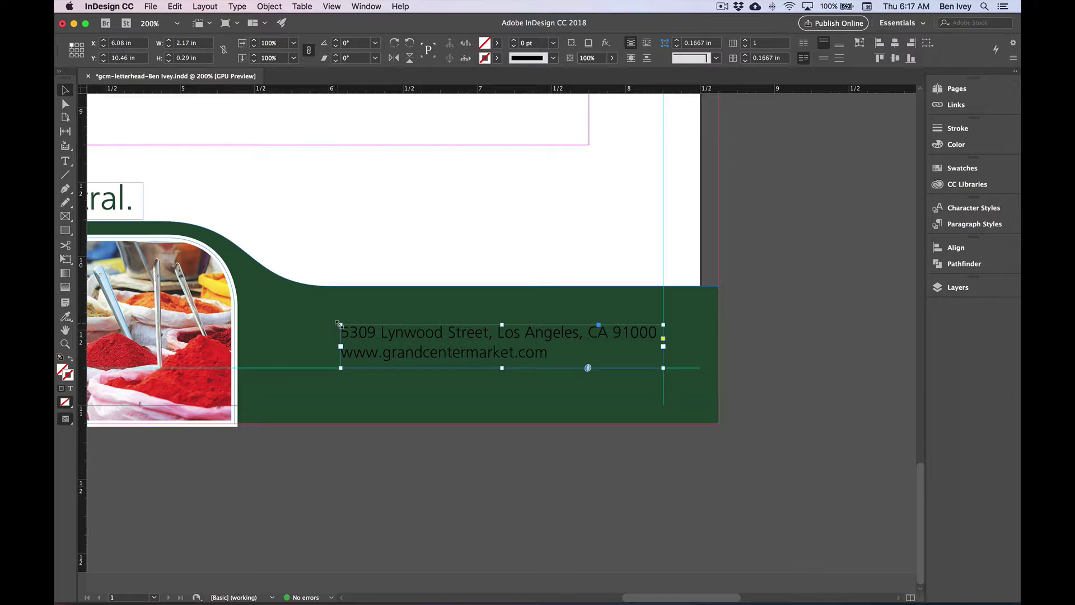
{"action": "left_click_drag", "start_coordinate": [340, 325], "coordinate": [283, 315]}
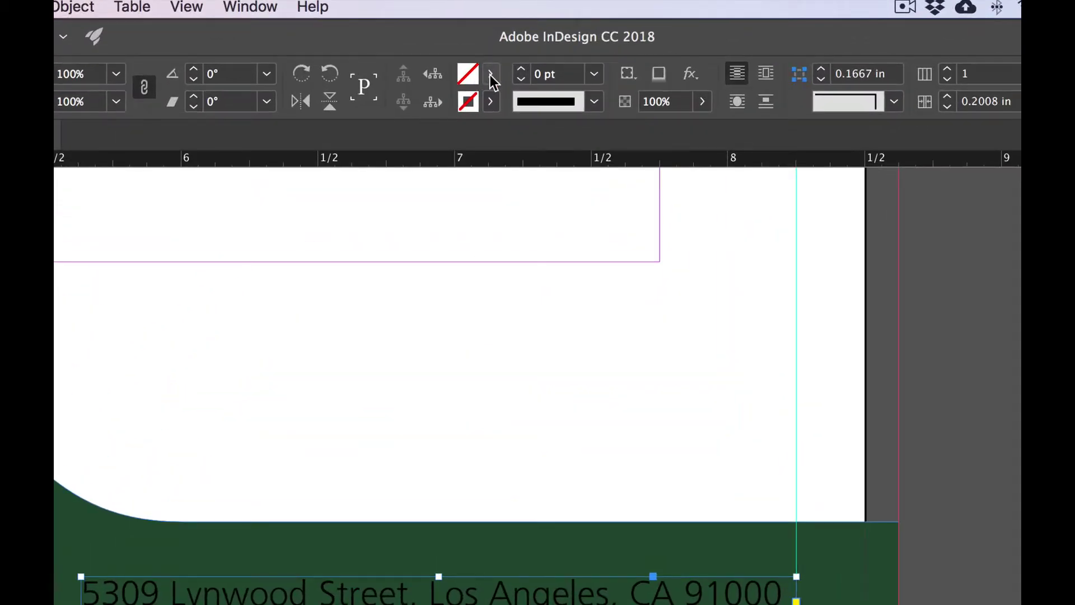
- Apply the [Paper] swatch to the address text so it shows white
{"action": "left_click", "coordinate": [491, 75]}
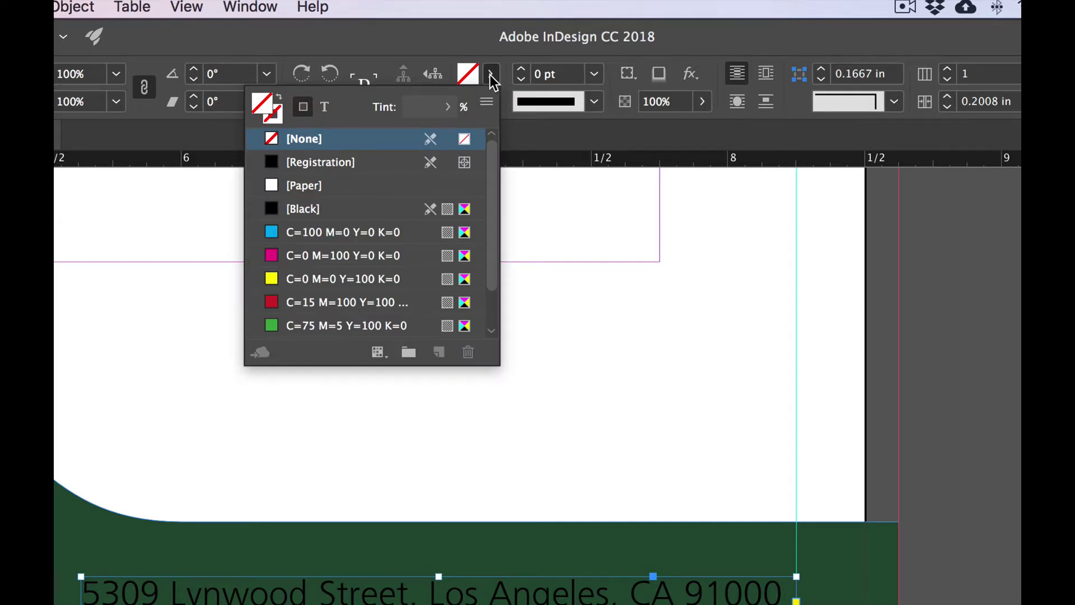
{"action": "left_click", "coordinate": [322, 106]}
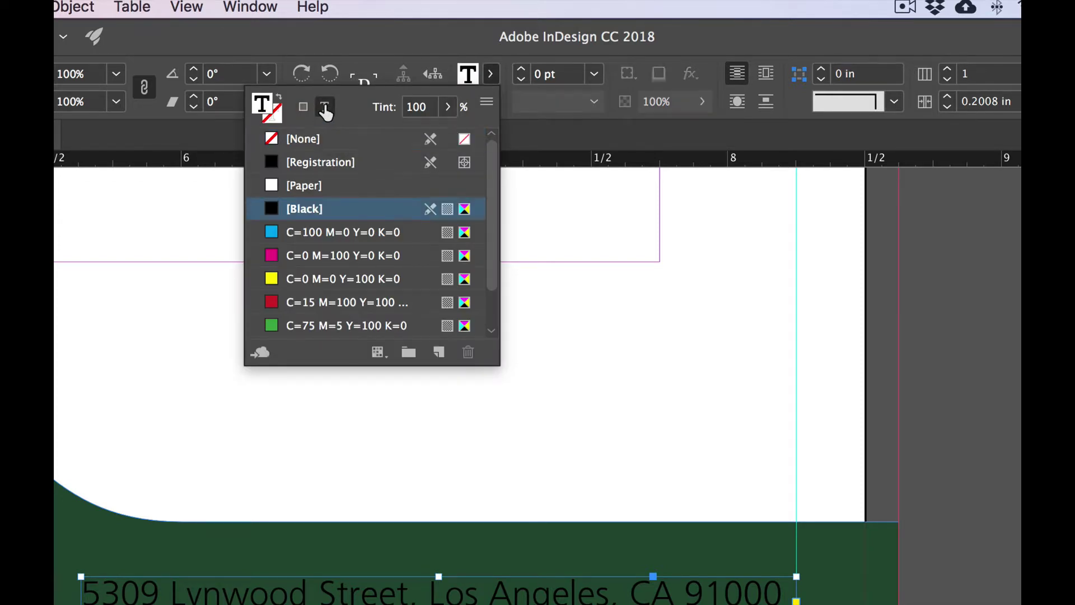
{"action": "left_click", "coordinate": [309, 186]}
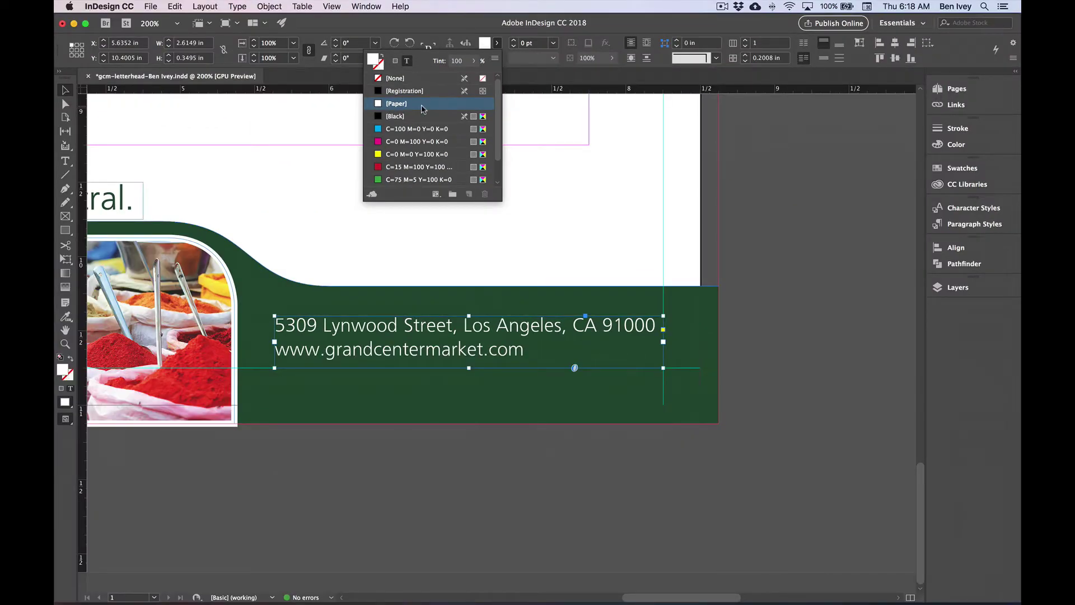
- Right-align both address lines on the green band with the Type tool
{"action": "left_click", "coordinate": [66, 165]}
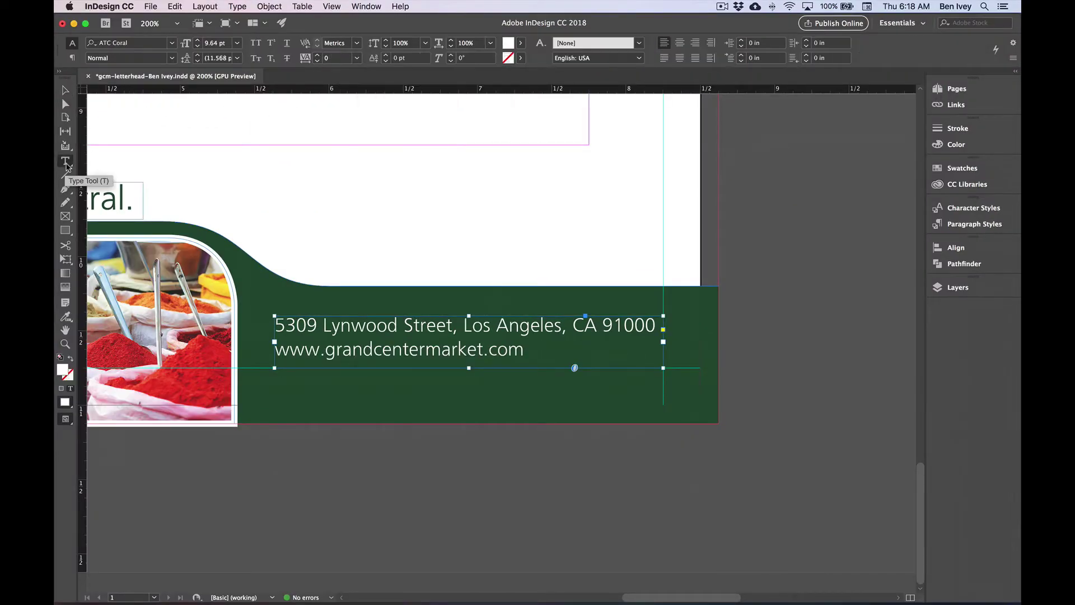
{"action": "left_click_drag", "start_coordinate": [273, 324], "coordinate": [535, 343]}
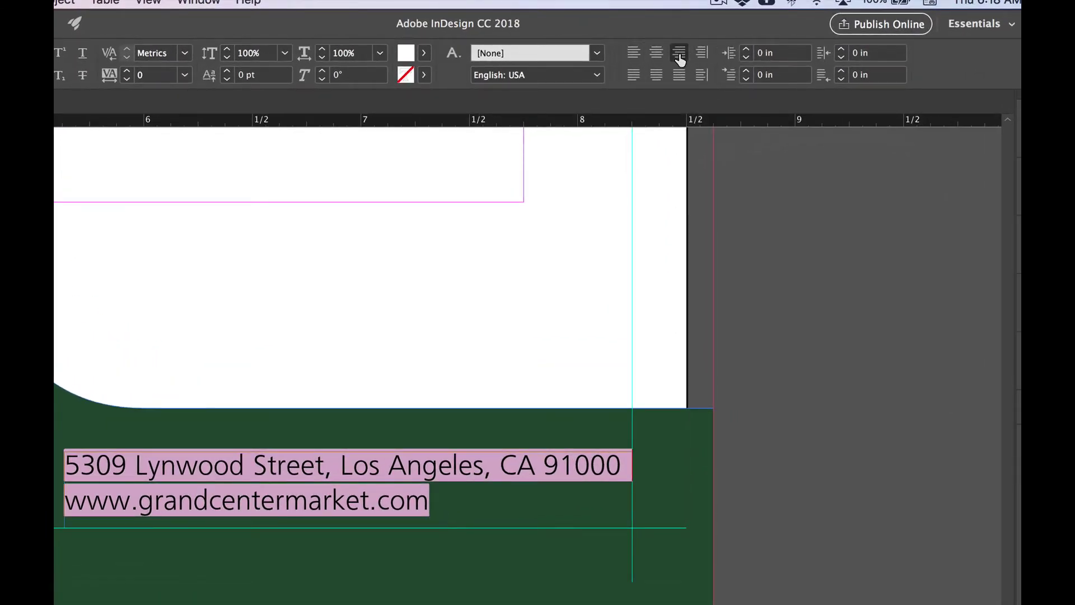
{"action": "left_click", "coordinate": [679, 56]}
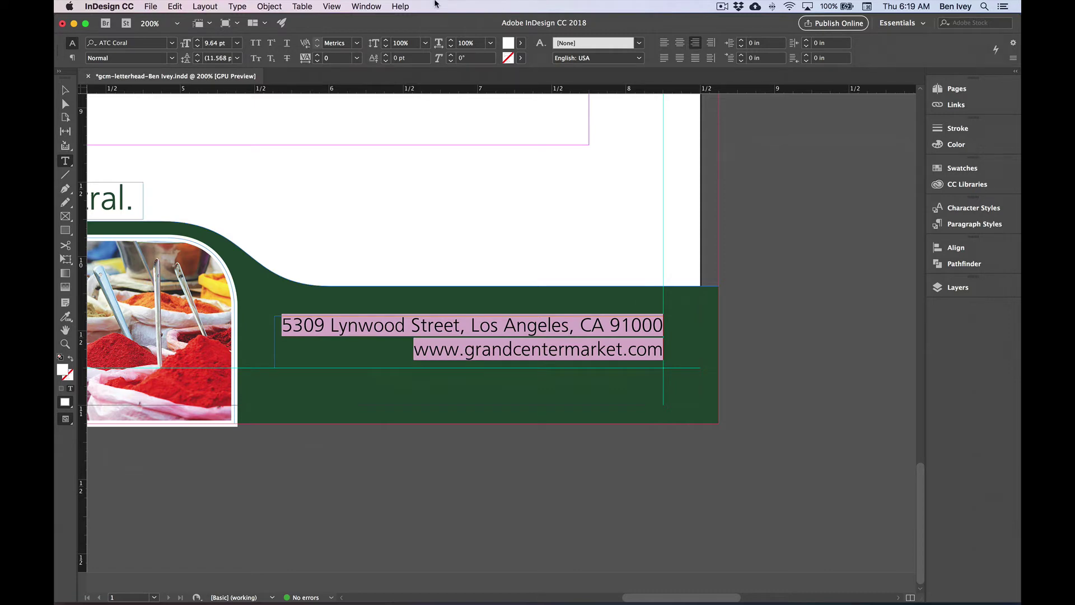
- Deselect the address frame and fit the whole letterhead page in the window
{"action": "left_click", "coordinate": [65, 91]}
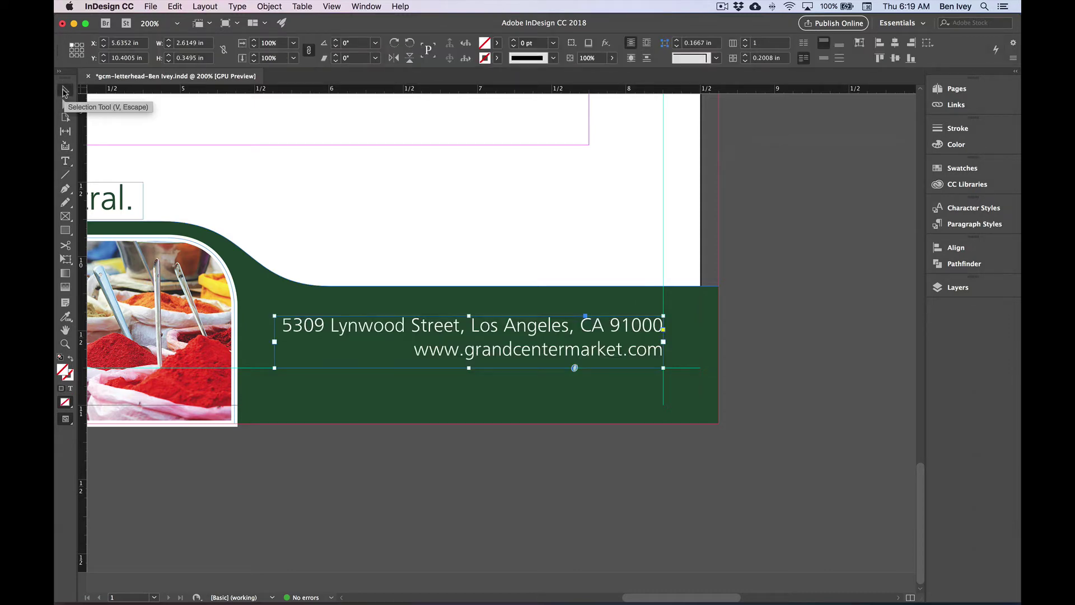
{"action": "left_click", "coordinate": [360, 178]}
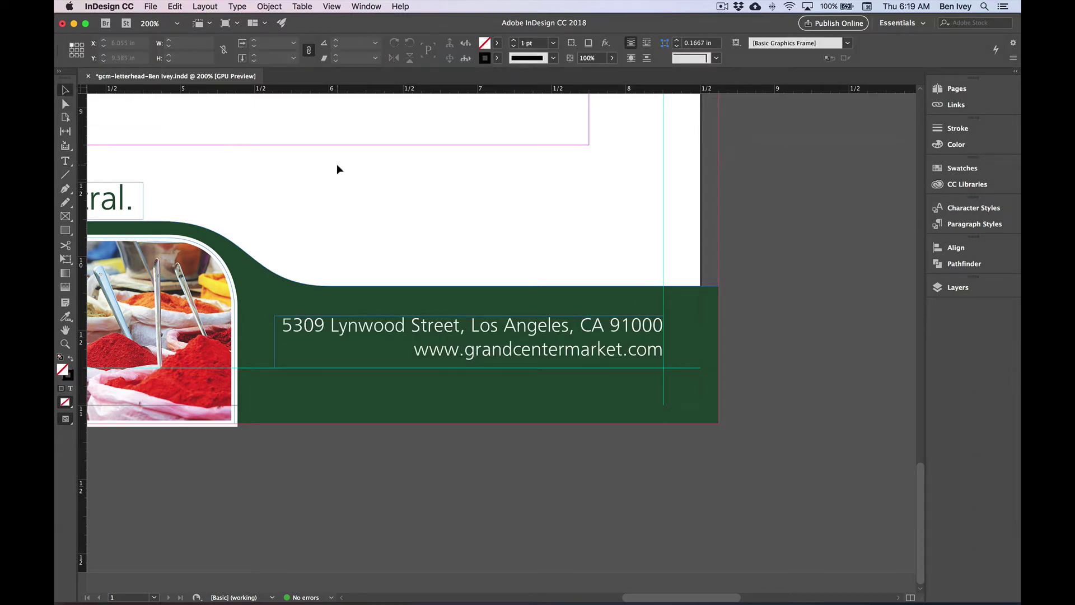
{"action": "key", "text": "super+0"}
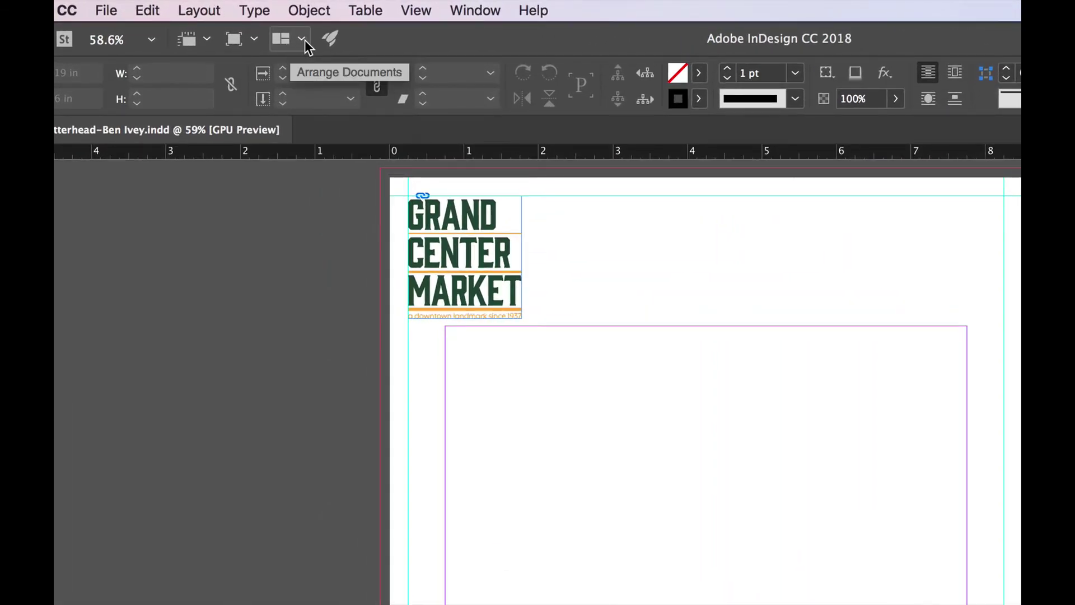
- Switch the screen mode to Preview and save the letterhead document
{"action": "left_click", "coordinate": [301, 39]}
{"action": "left_click", "coordinate": [304, 39]}
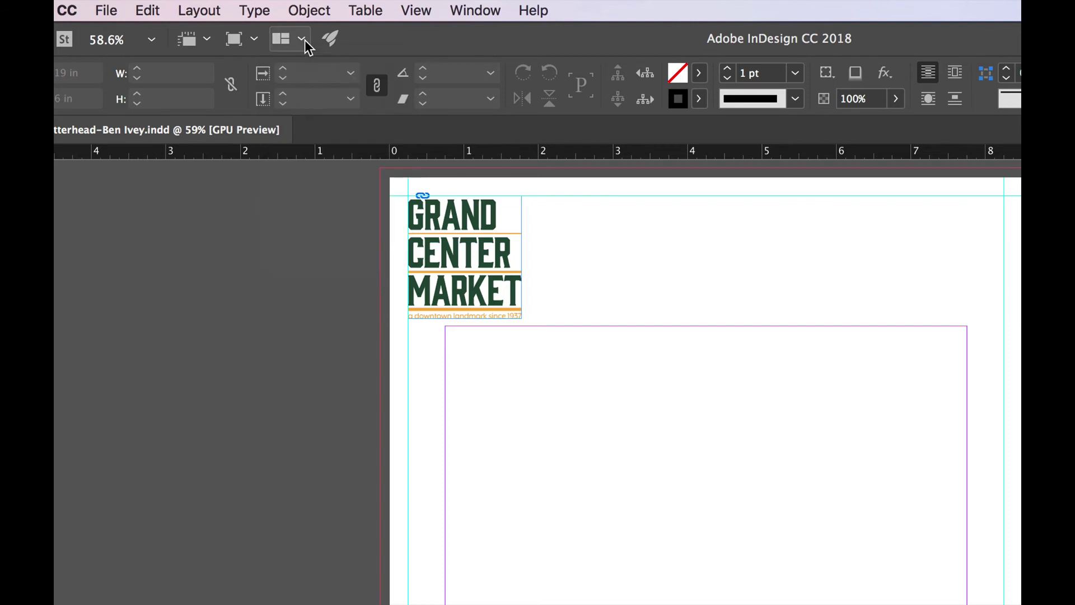
{"action": "left_click", "coordinate": [253, 39]}
{"action": "left_click", "coordinate": [264, 99]}
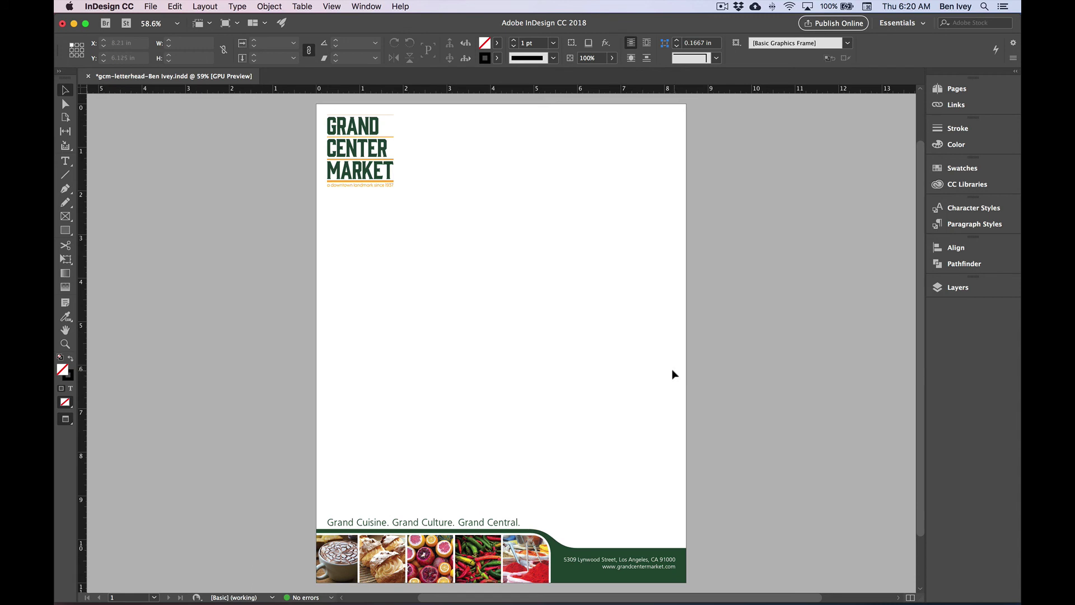
{"action": "left_click", "coordinate": [156, 6]}
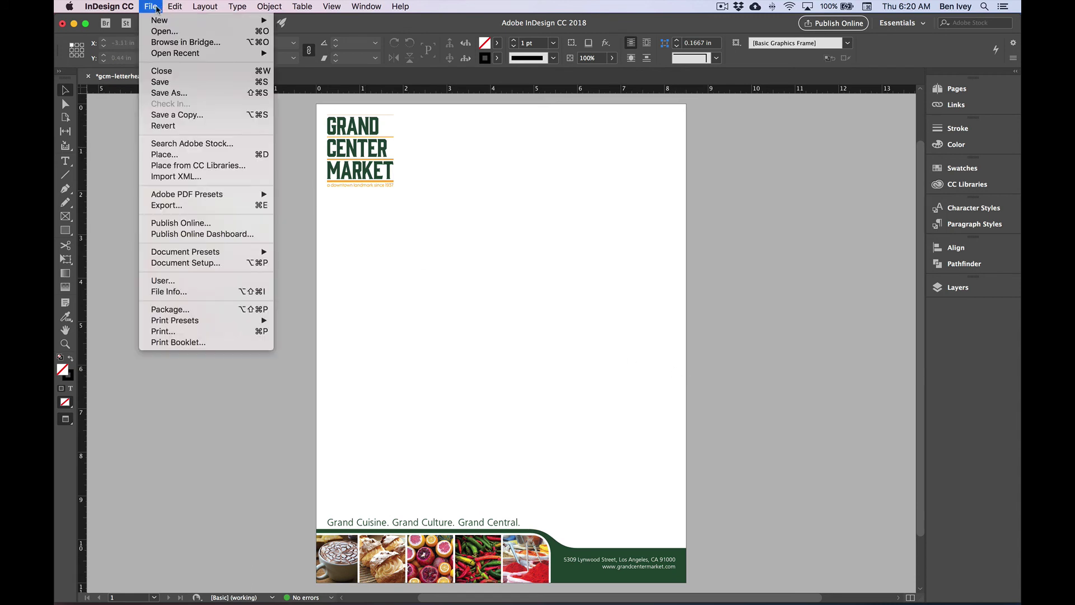
{"action": "left_click", "coordinate": [174, 84]}
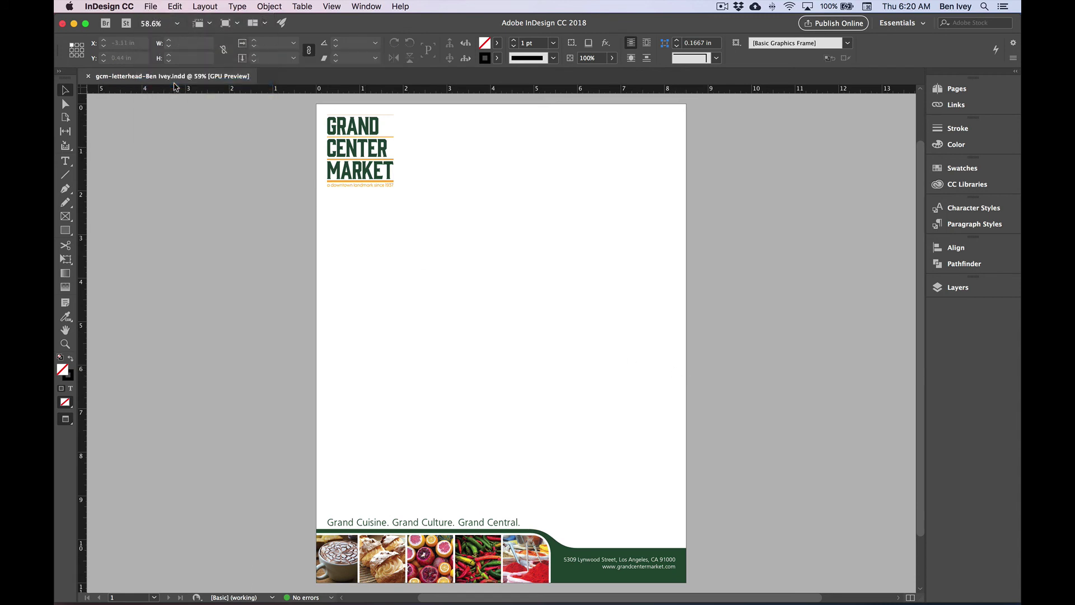